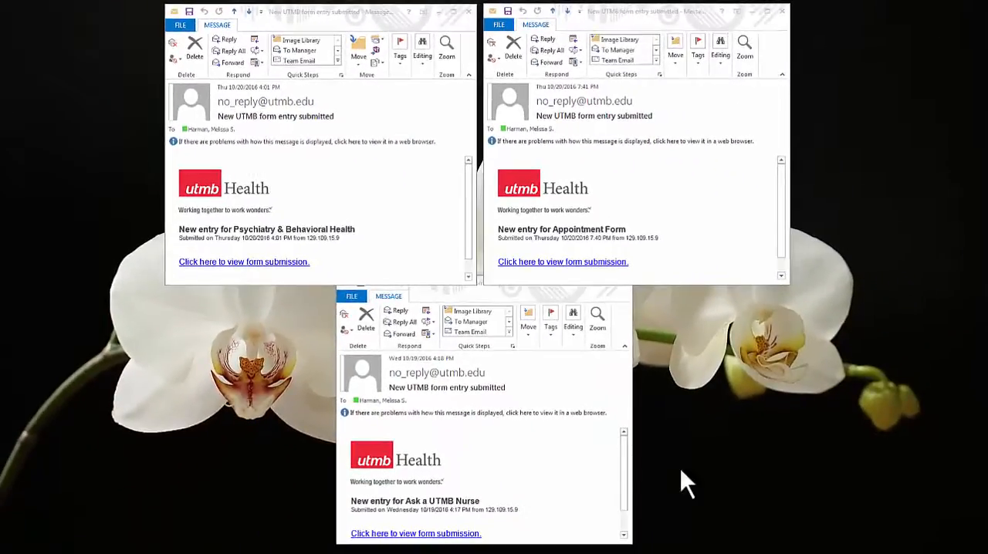
# Open the form submission linked in the Appointment Form notification email and enter the account password on the login page
pyautogui.click(563, 260)
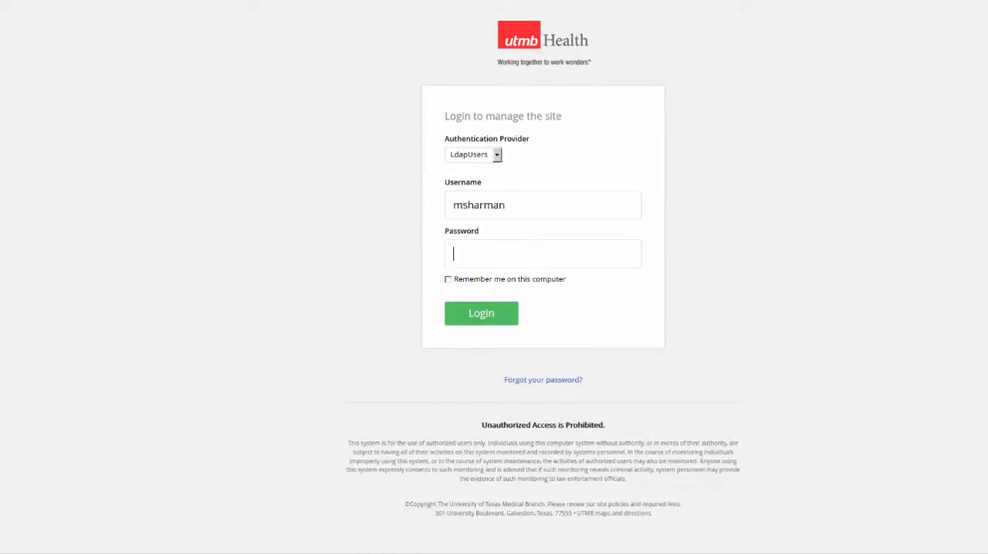
pyautogui.write('••••••••')
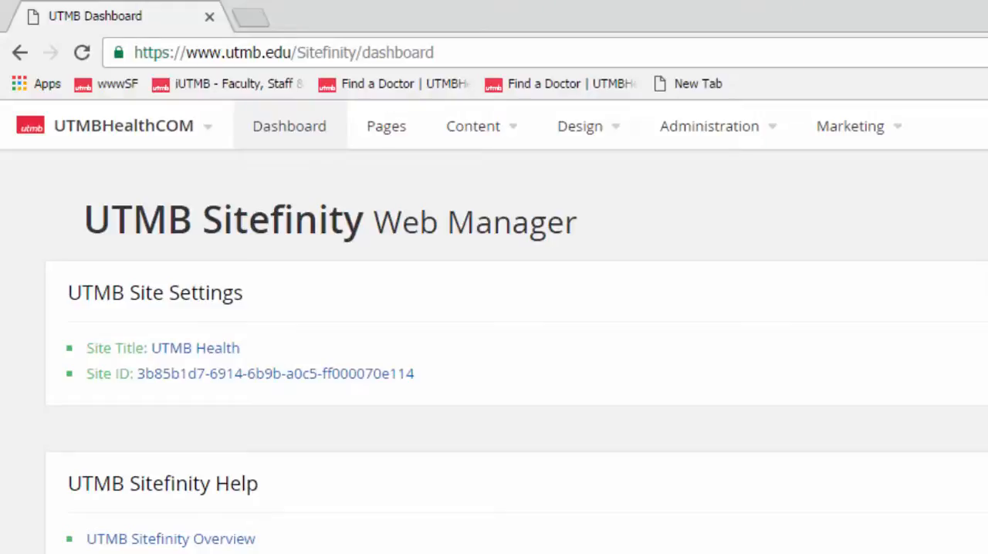
# Open the Forms Administrator, preview the Appointment Form and begin its appointment request
pyautogui.click(768, 128)
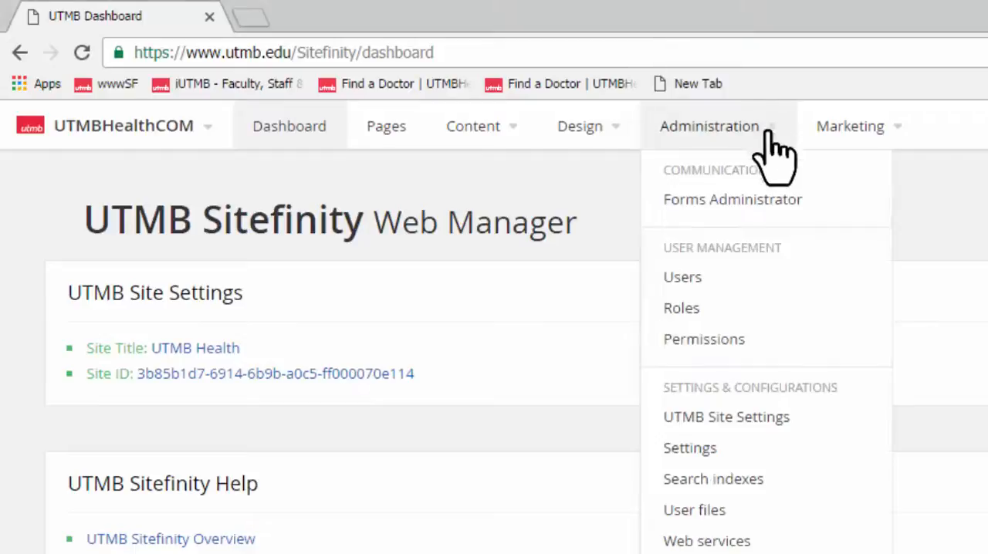
pyautogui.click(814, 201)
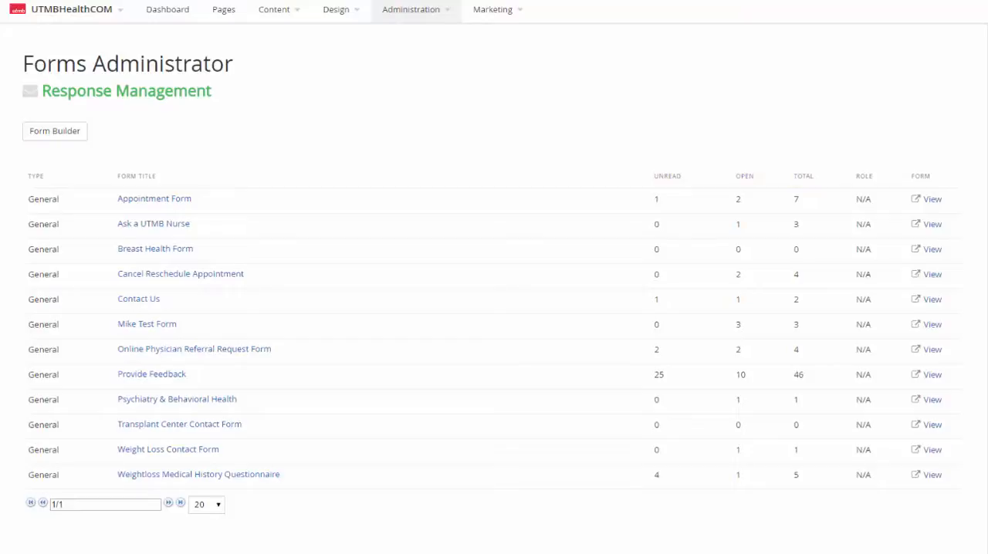
pyautogui.click(931, 202)
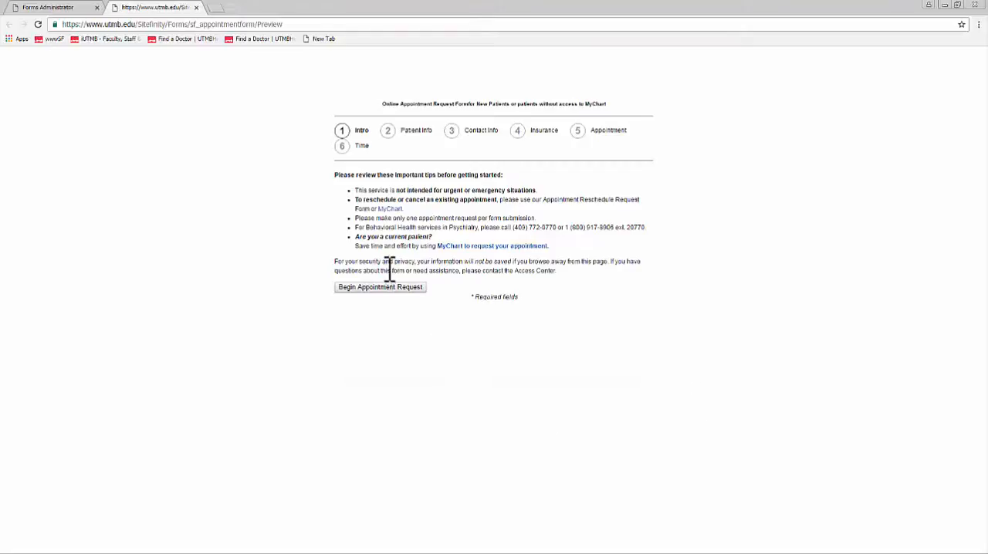
pyautogui.click(392, 289)
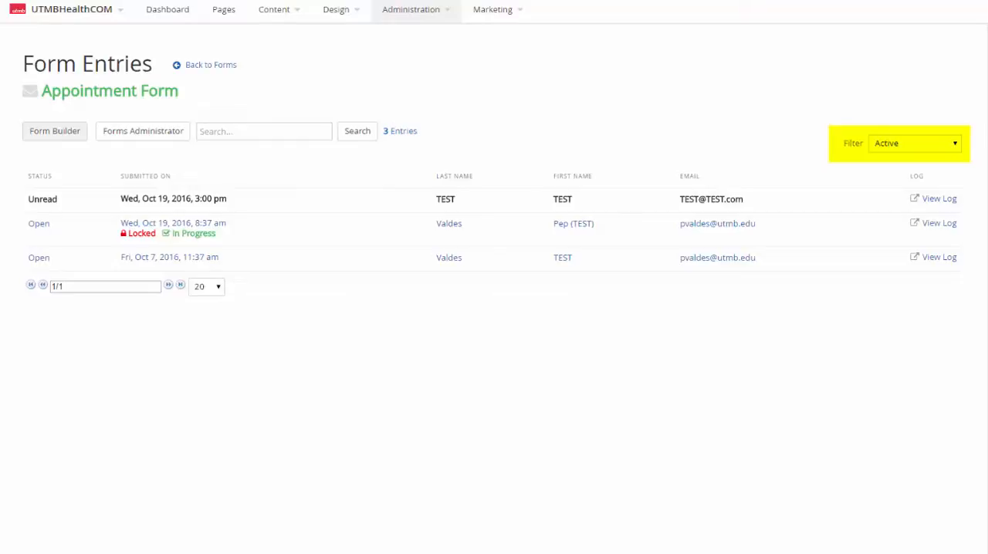
# Check the entry filter options and sort the Appointment Form entries by submission date and by email
pyautogui.click(955, 144)
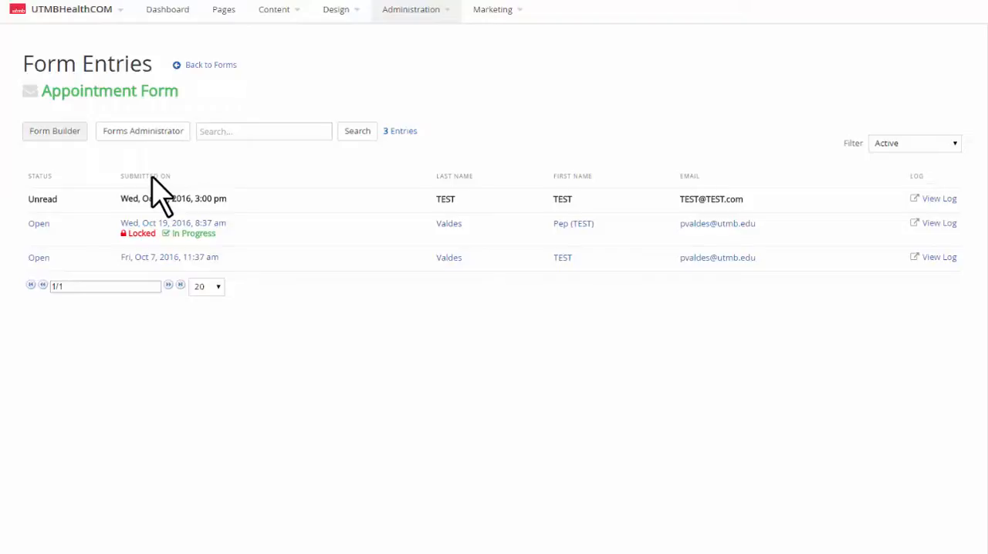
pyautogui.click(151, 177)
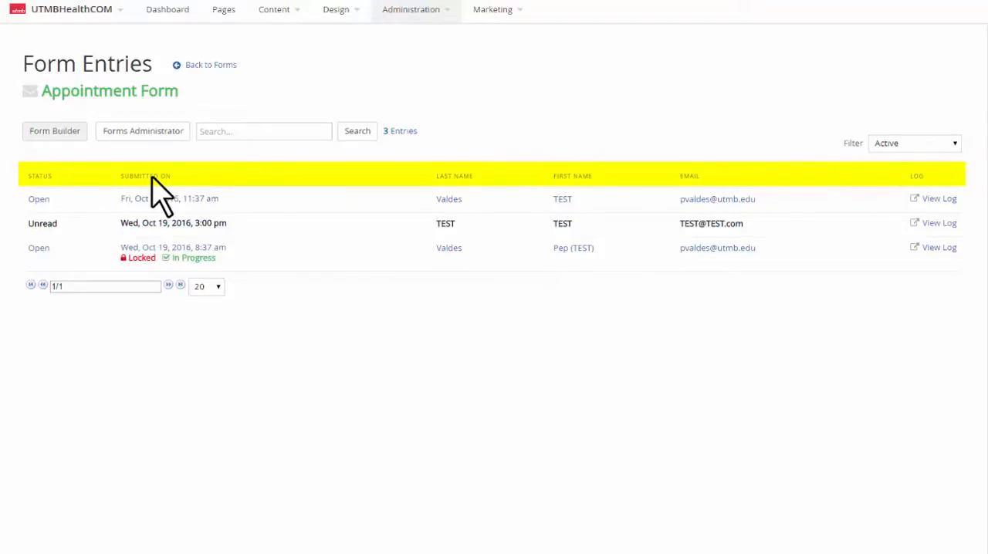
pyautogui.click(151, 176)
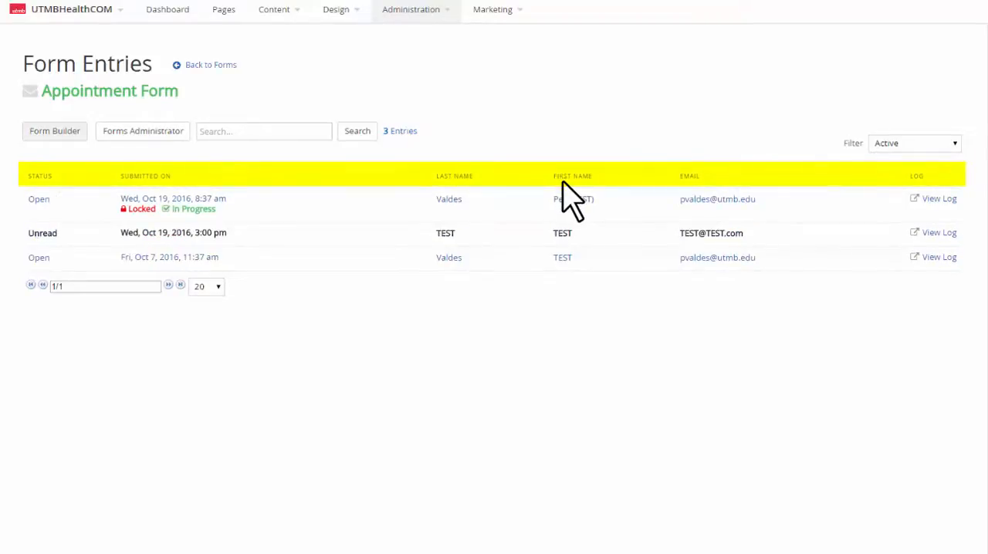
pyautogui.click(689, 177)
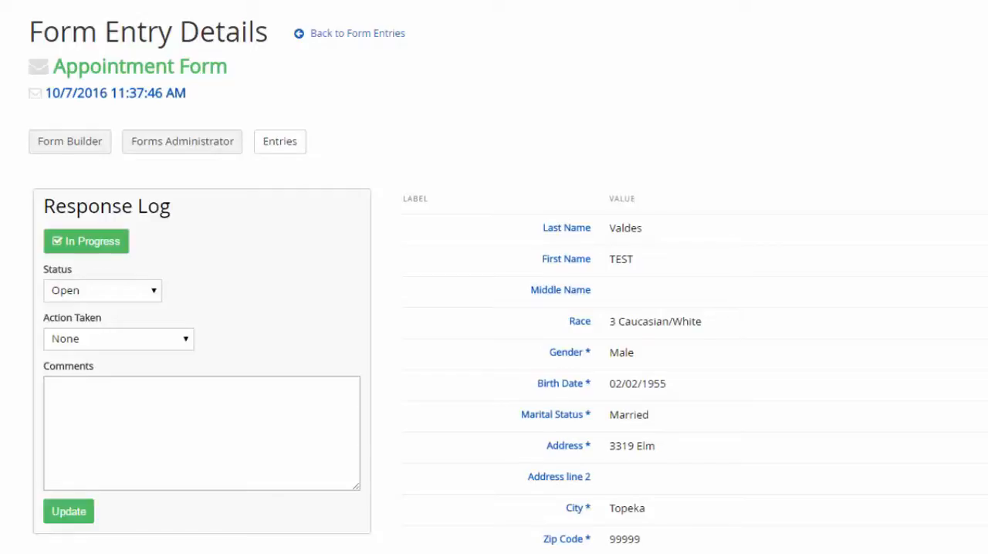
# Set the entry's action taken to Appointment Booked, add the comment "Scheduled for 10/31/16 @ 3:15pm" and mark it Not in Progress
pyautogui.click(186, 338)
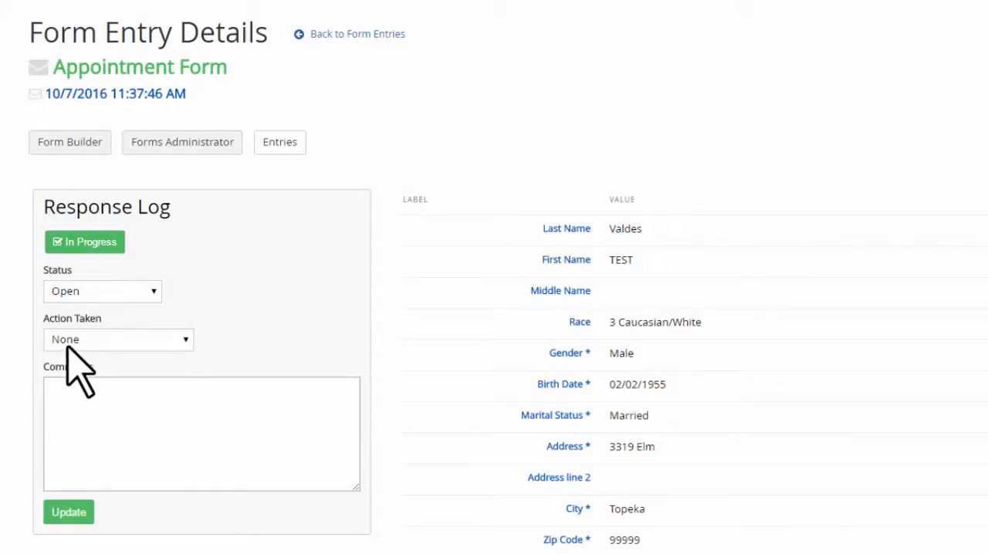
pyautogui.click(182, 340)
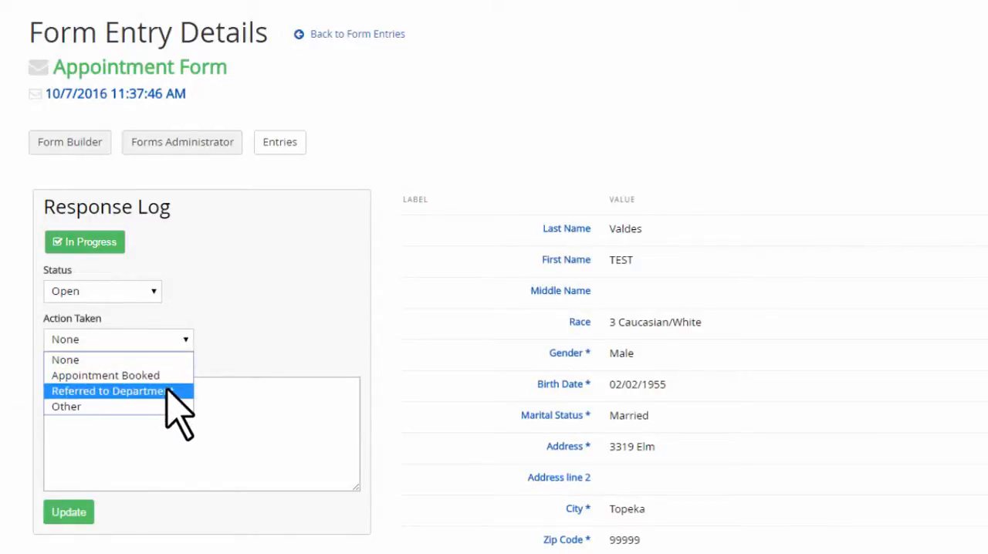
pyautogui.click(167, 376)
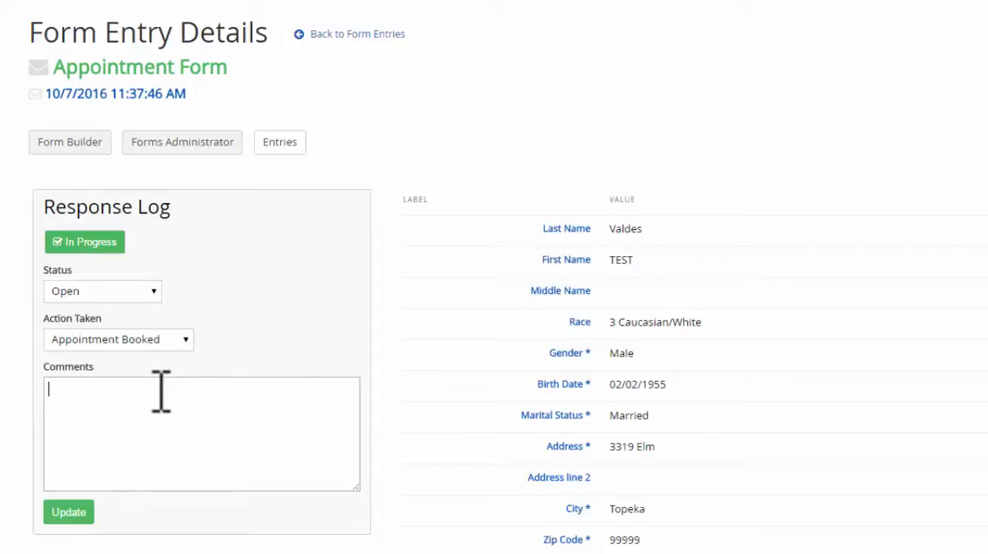
pyautogui.click(161, 391)
pyautogui.write('Scheduled for 10/31/16 @ 3:15pm')
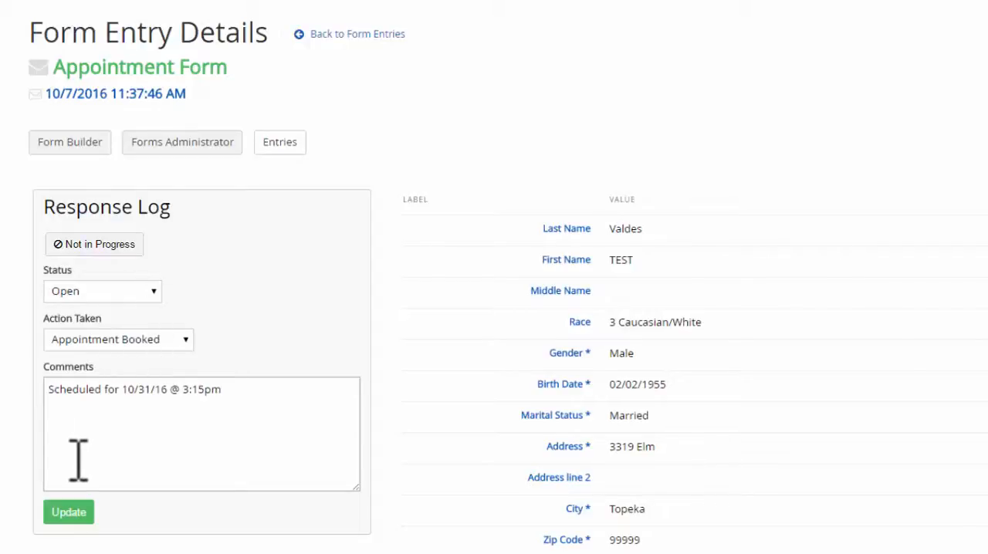
# Set the entry's status to Close and Archive and save the response log
pyautogui.click(117, 294)
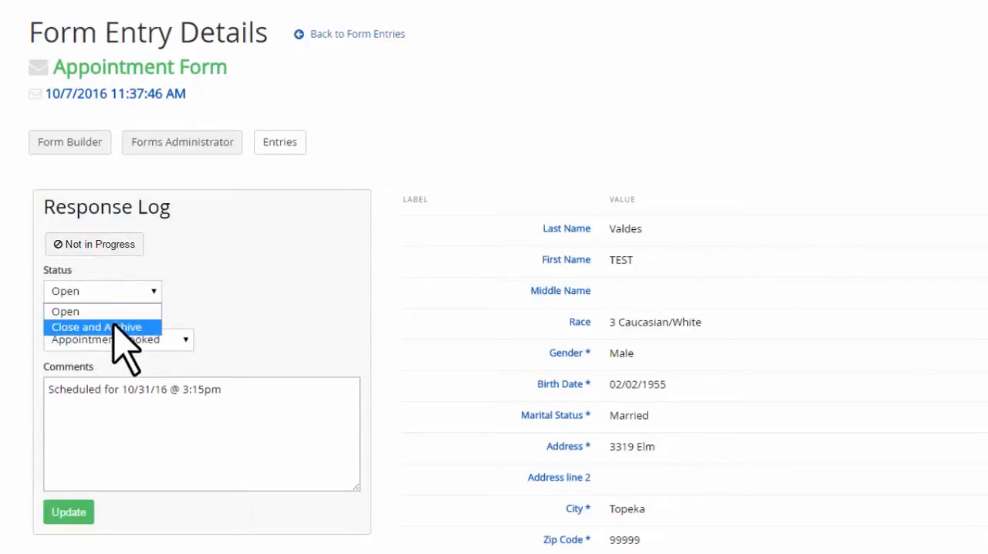
pyautogui.click(116, 327)
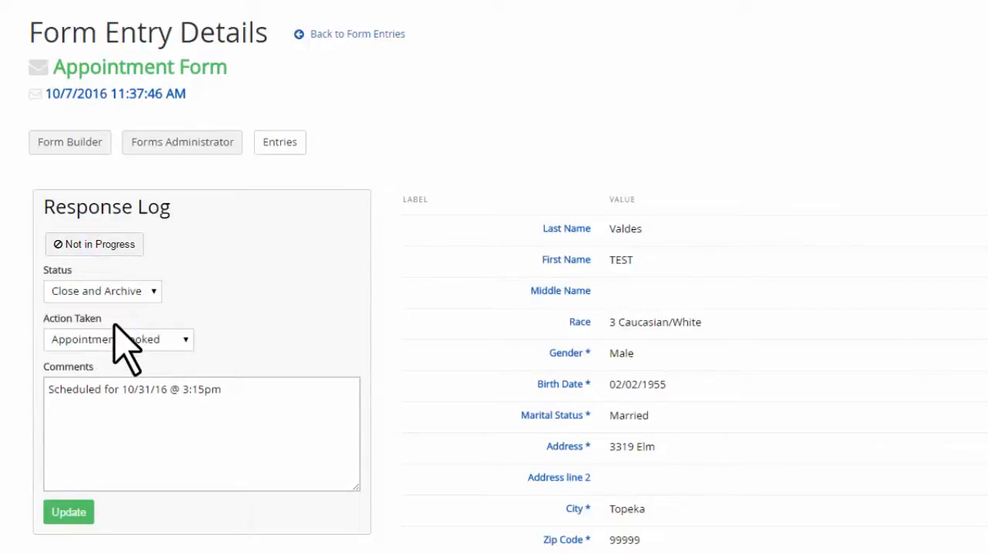
pyautogui.click(79, 513)
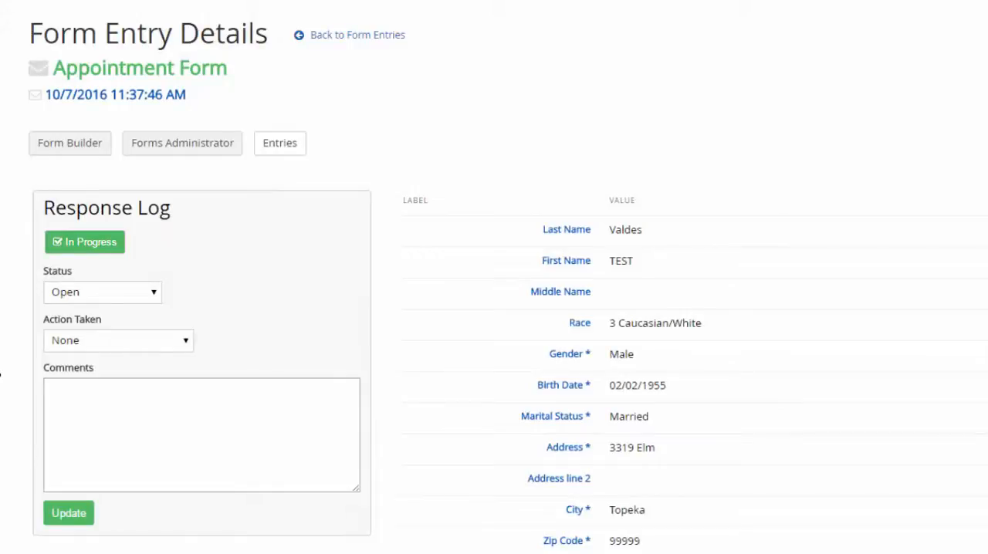
# Log the action Referred to Department with the comment "Sent email to Department, awaiting verification of receipt/appointment made" and save it
pyautogui.click(181, 339)
pyautogui.click(178, 392)
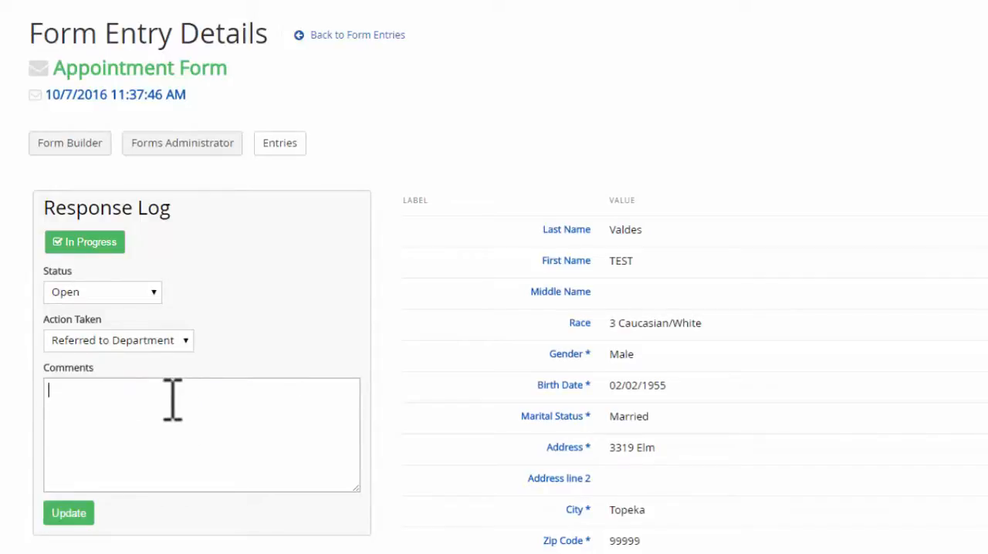
pyautogui.write('Sent email to Department, awaiting verification of receipt/appointment made')
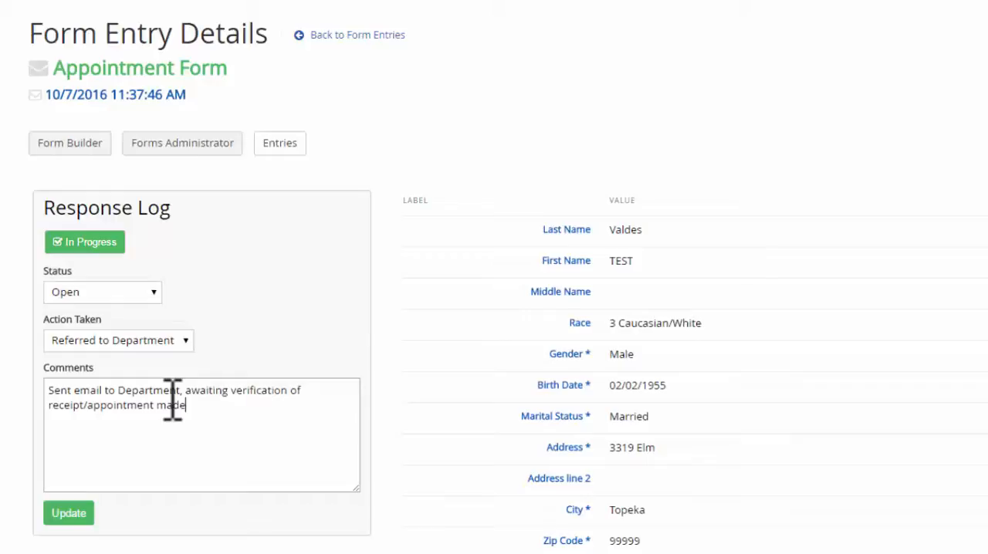
pyautogui.click(78, 513)
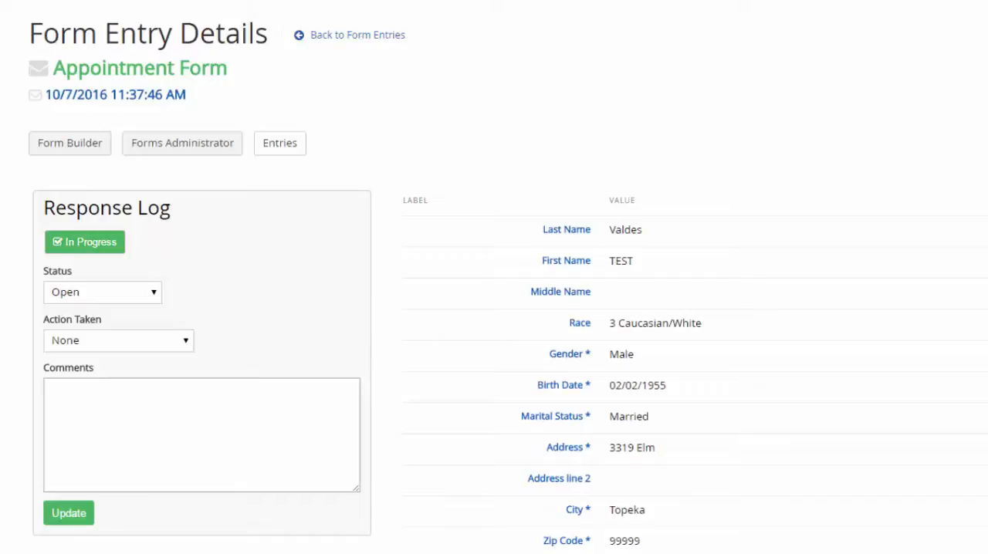
# Log the action Other with the comment "Attempted to contact patient", mark the entry Not in Progress and save the response log
pyautogui.press('Down')
pyautogui.click(95, 341)
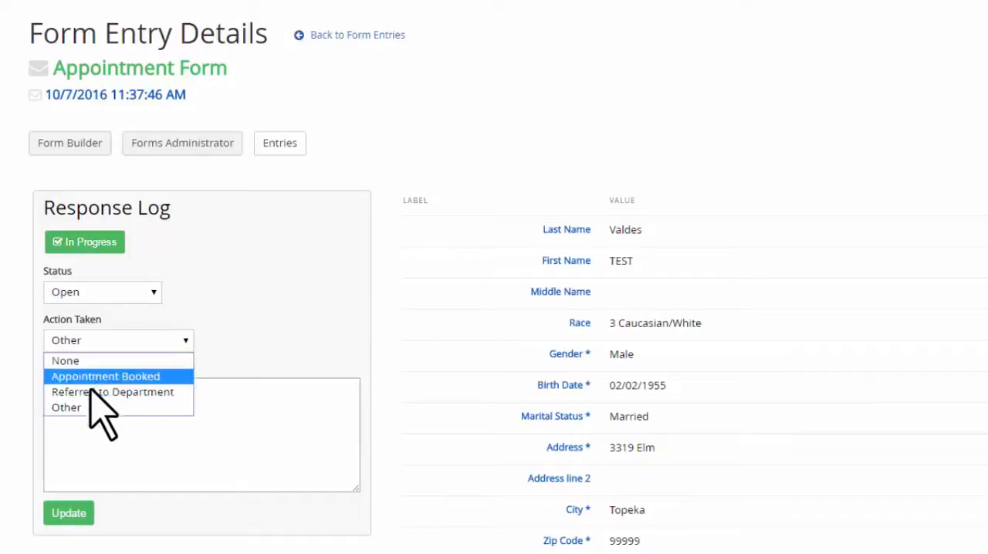
pyautogui.click(100, 406)
pyautogui.click(105, 413)
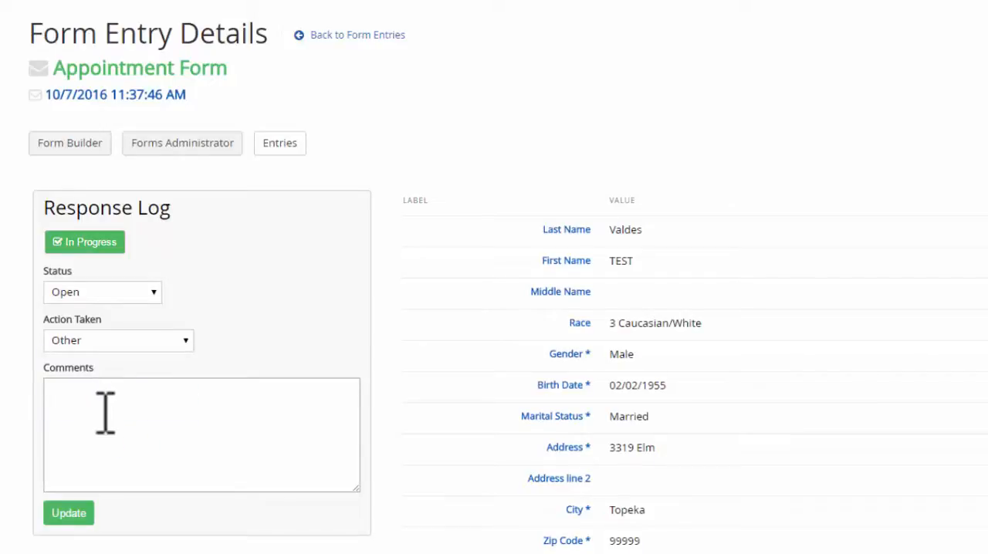
pyautogui.write('Attempted to contact patient')
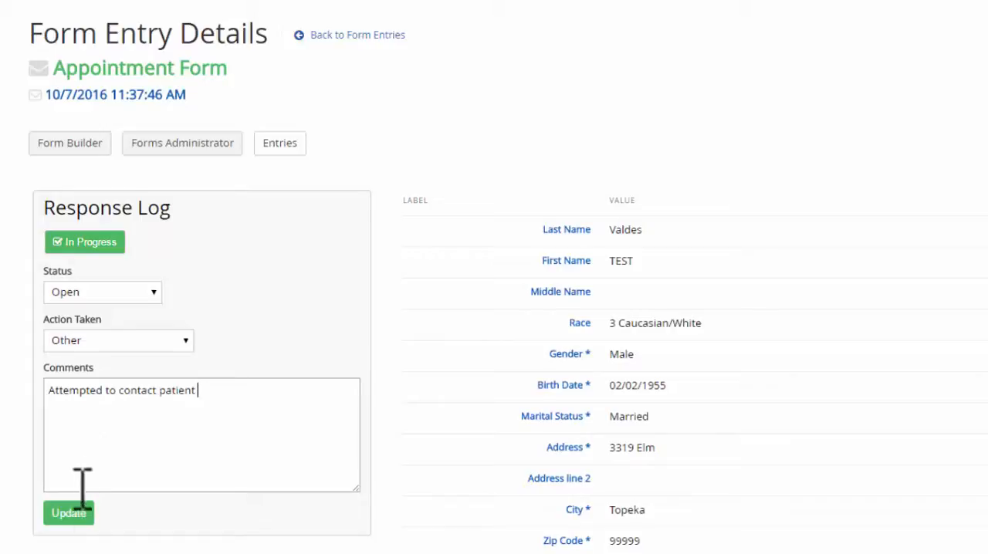
pyautogui.click(86, 242)
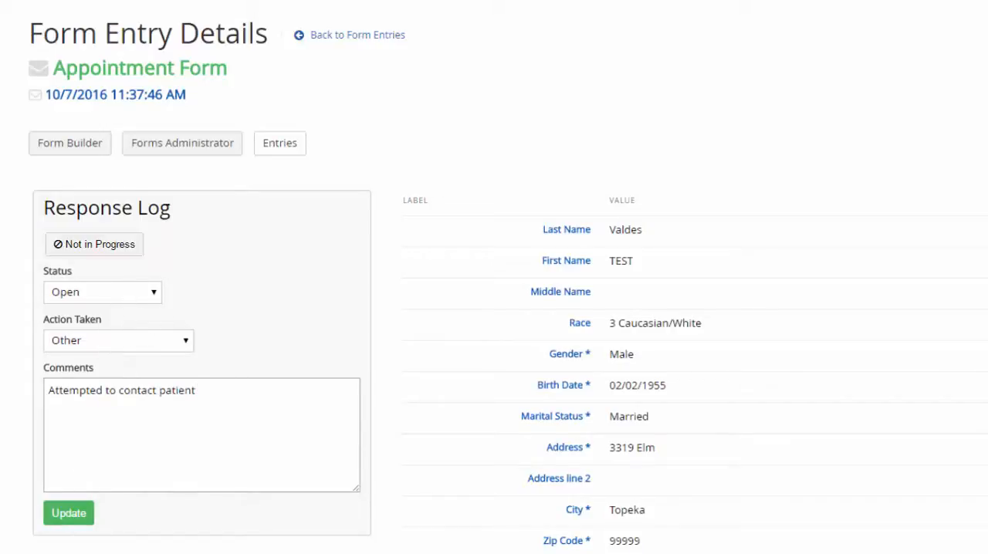
pyautogui.click(68, 515)
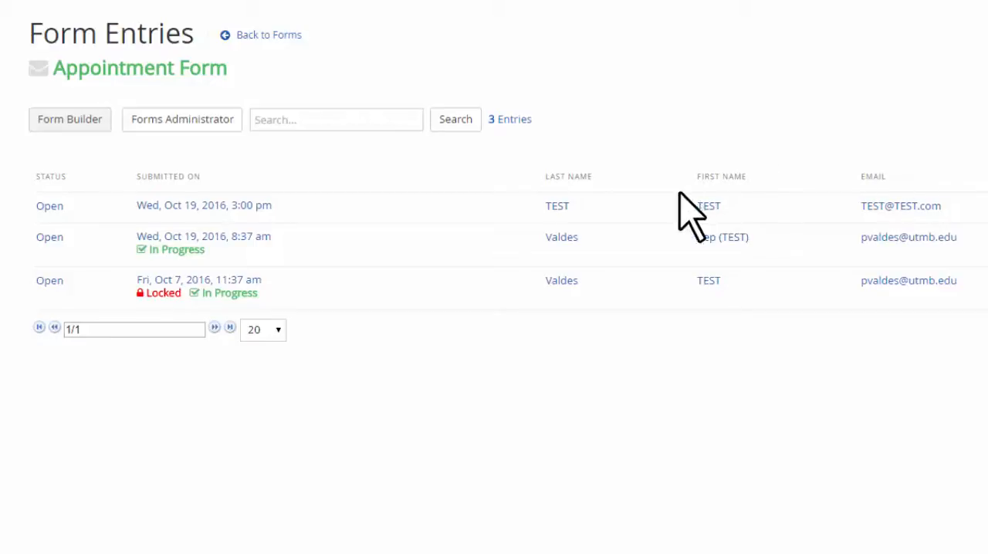
# Open the locked entry submitted Fri, Oct 7, 2016, 11:37 am, trying both the Unlock and Continue to Content options
pyautogui.click(250, 282)
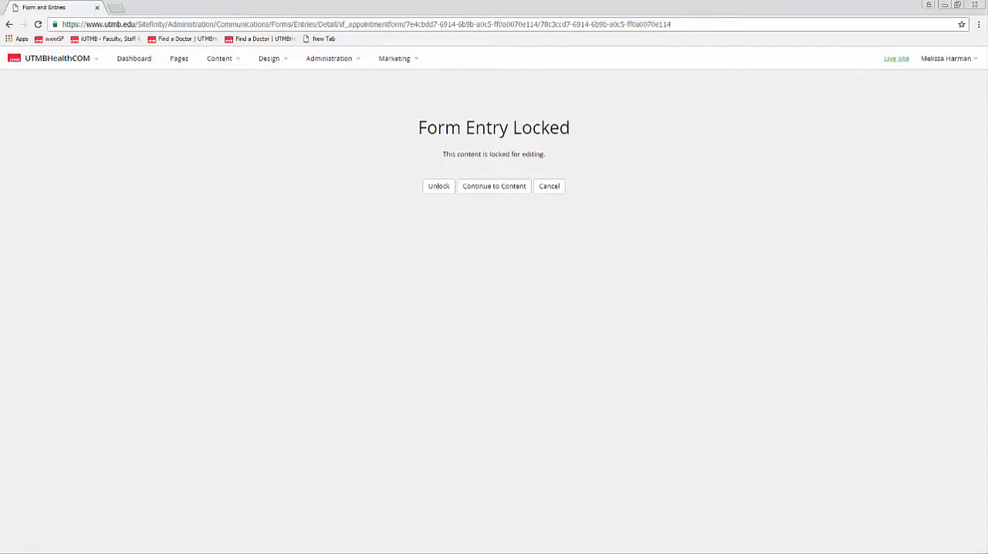
pyautogui.click(440, 189)
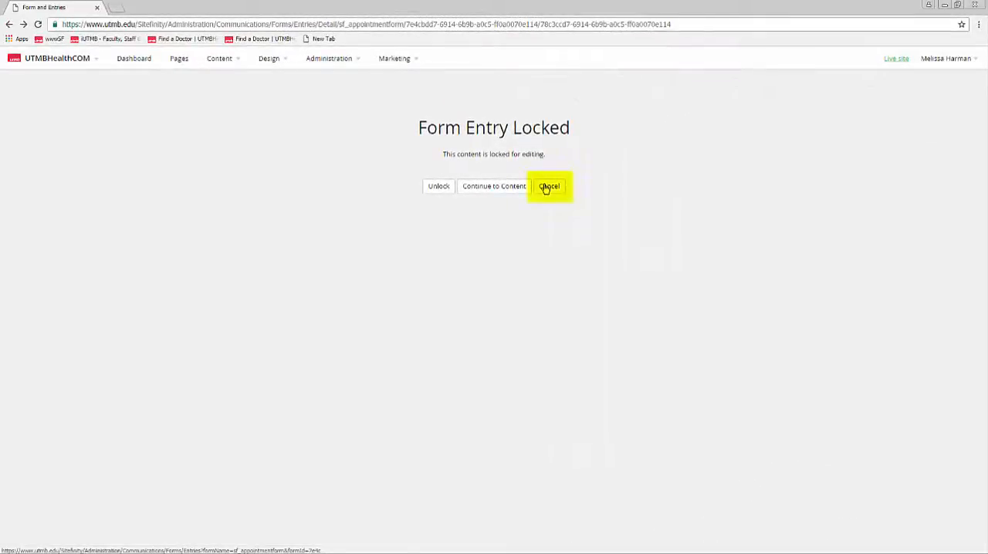
pyautogui.click(485, 188)
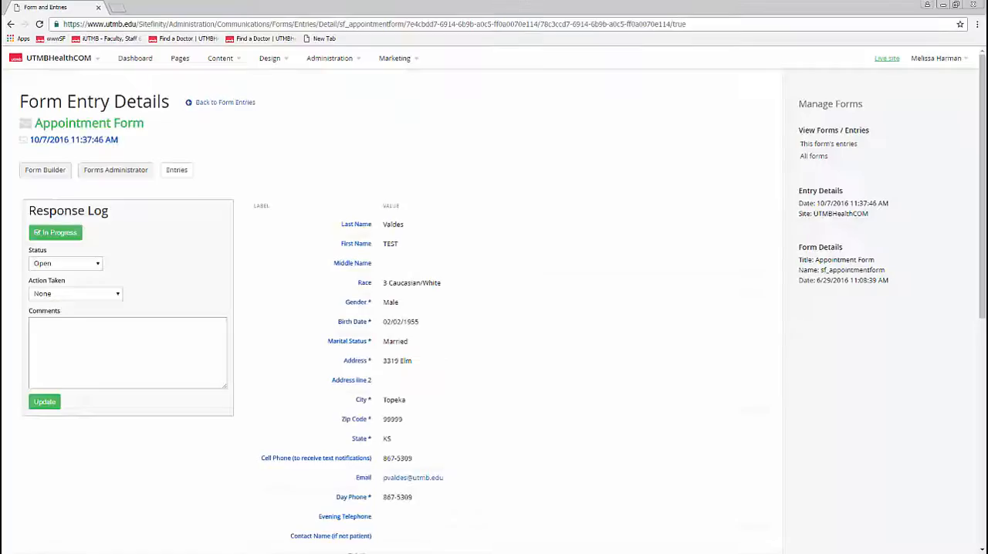